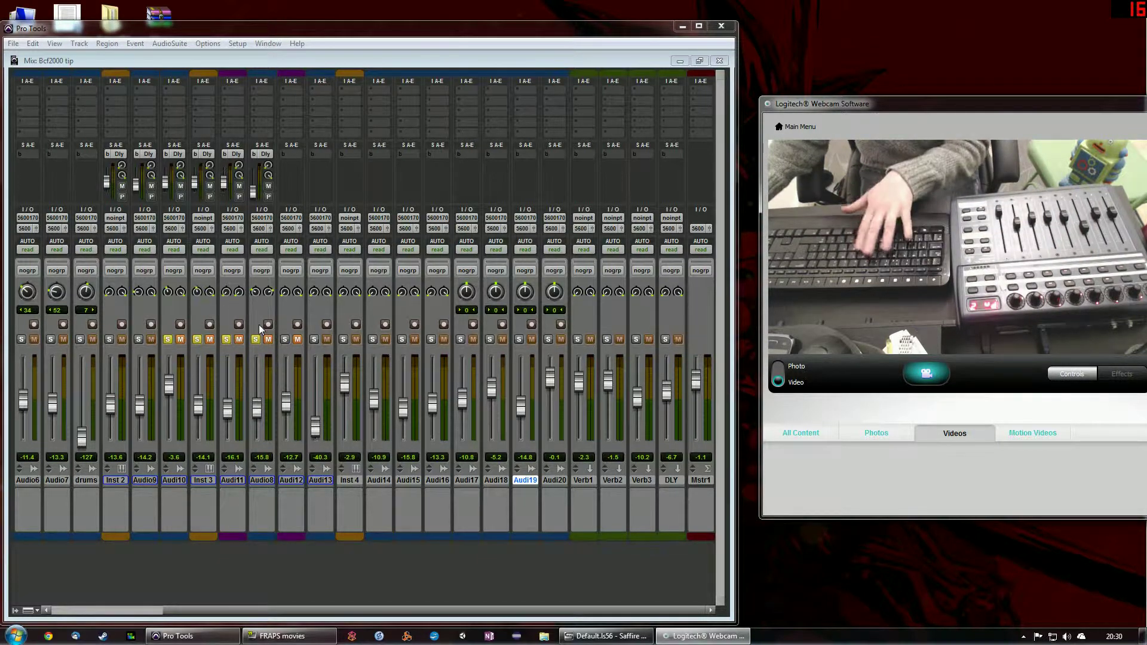
# Step: Record-arm Audio13, clear the solos on Audio10, Inst3, Audio11 and Audio8, and unmute all tracks
pyautogui.click(327, 325)
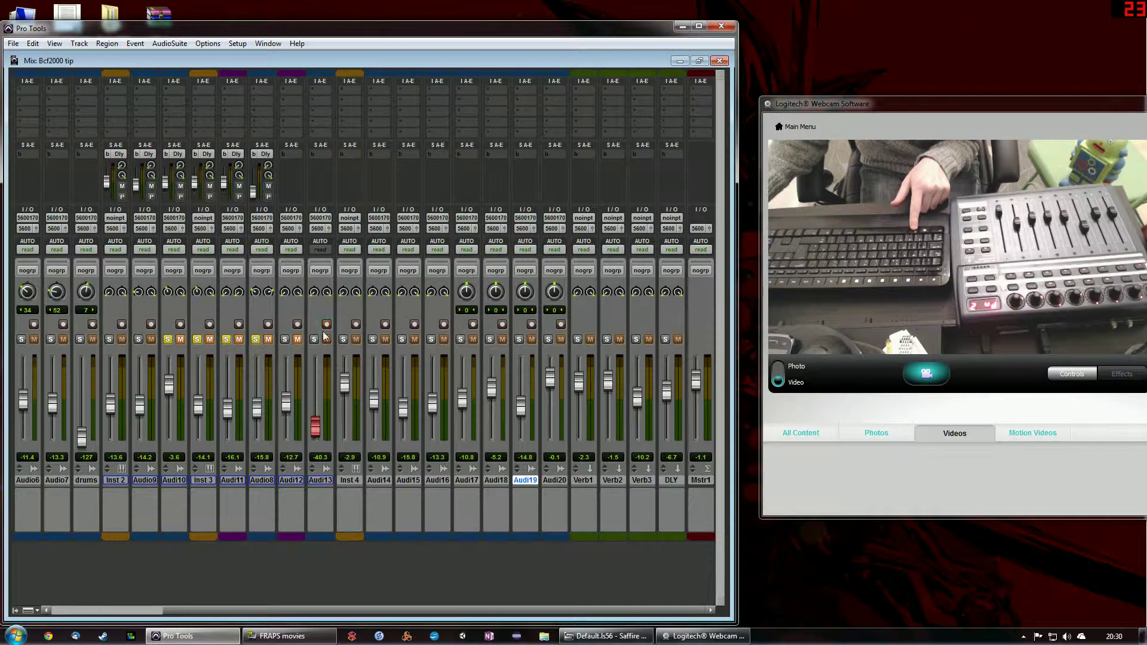
pyautogui.click(314, 341)
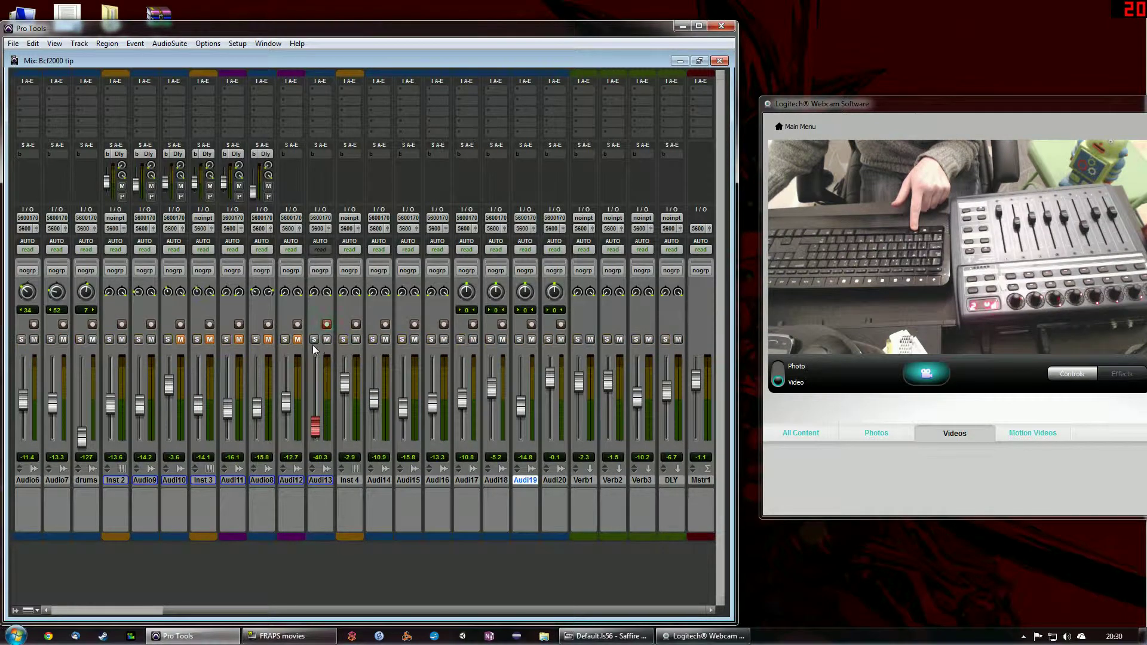
pyautogui.keyDown('alt'); pyautogui.click(297, 340); pyautogui.keyUp('alt')
pyautogui.keyDown('alt'); pyautogui.click(297, 340); pyautogui.keyUp('alt')
pyautogui.keyDown('alt'); pyautogui.click(296, 340); pyautogui.keyUp('alt')
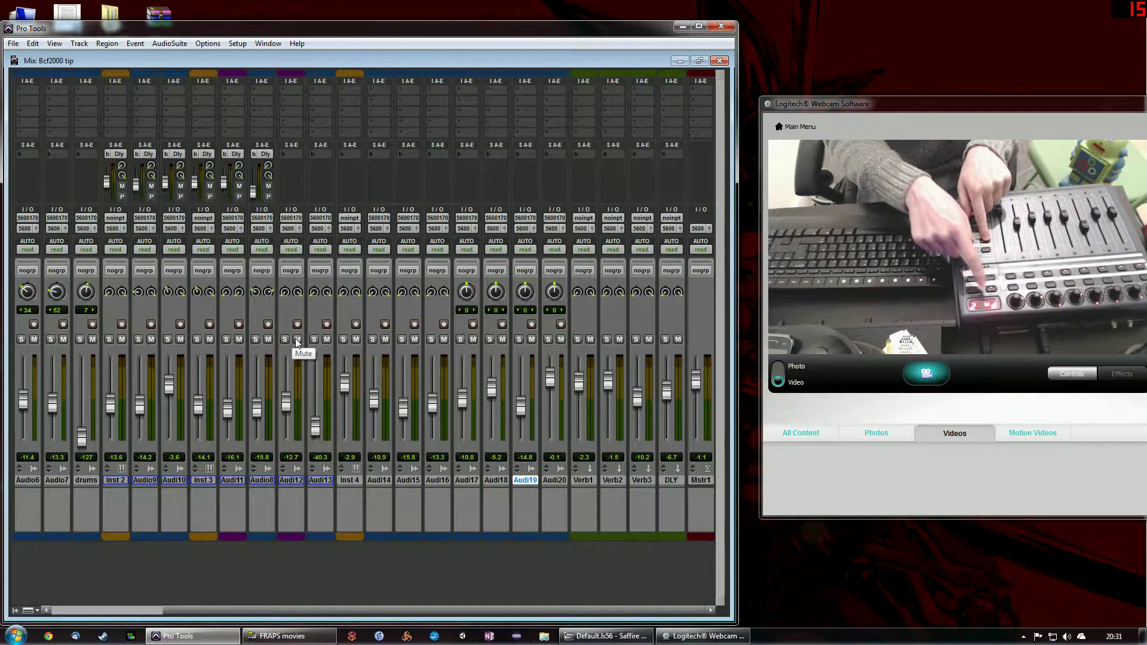
# Step: Flip from the mixer to the Edit window and back with Ctrl+=
pyautogui.hotkey('ctrl', '=')
pyautogui.hotkey('ctrl', '=')
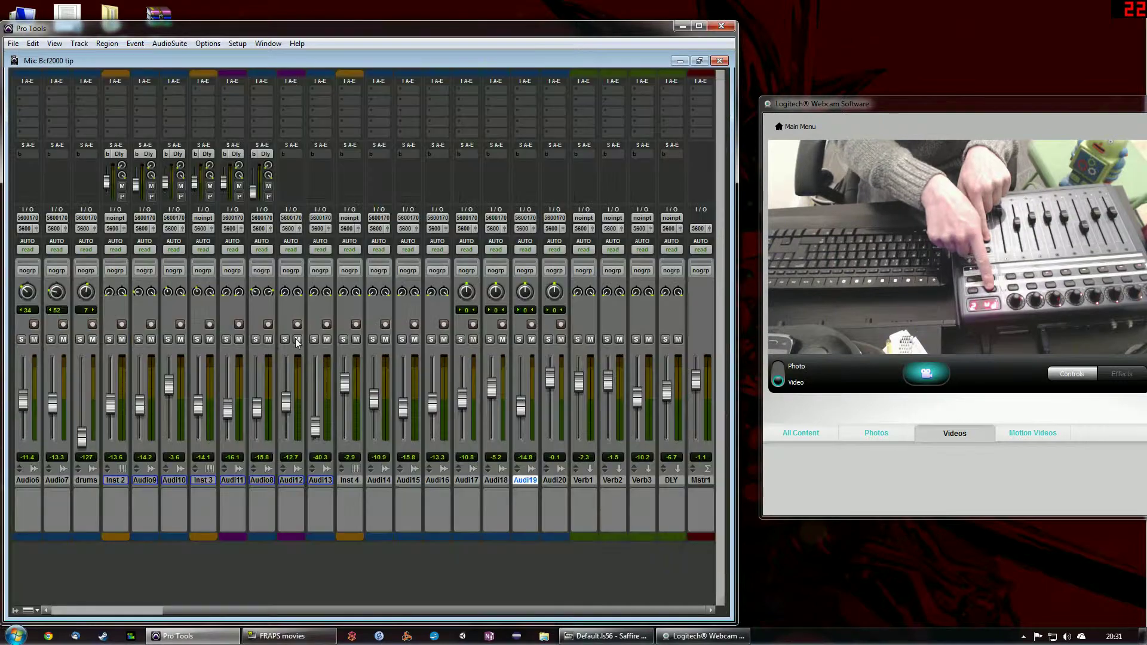
pyautogui.hotkey('ctrl', '=')
pyautogui.hotkey('ctrl', '=')
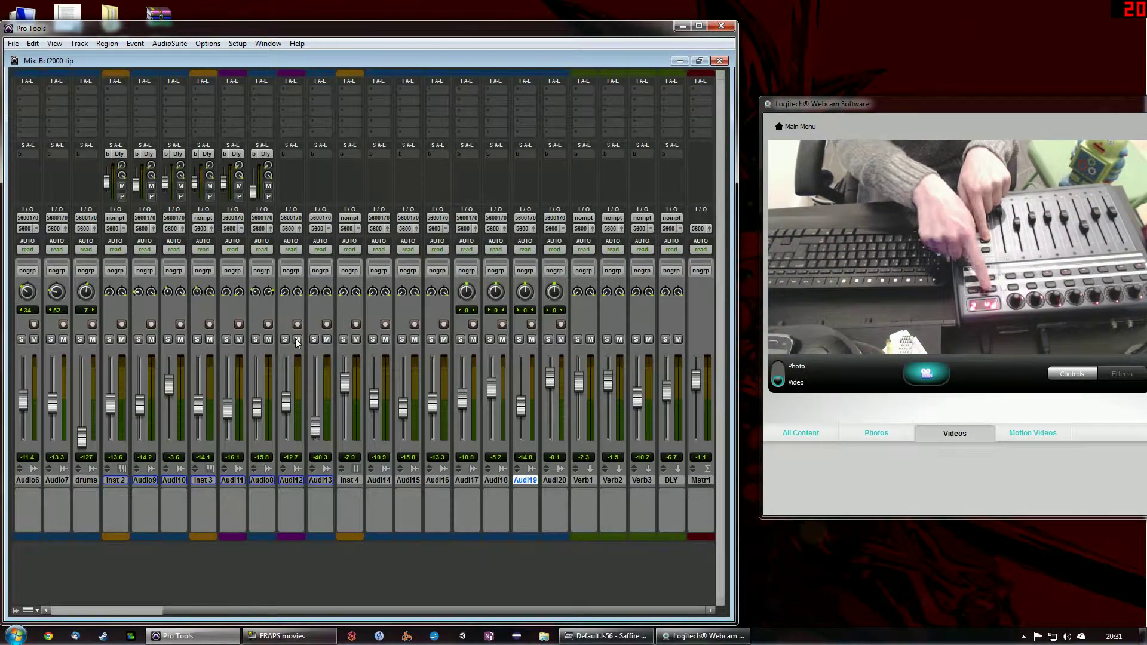
# Step: Open the Transport and Memory Locations windows, then close them again
pyautogui.press('ctrl+KP_1')
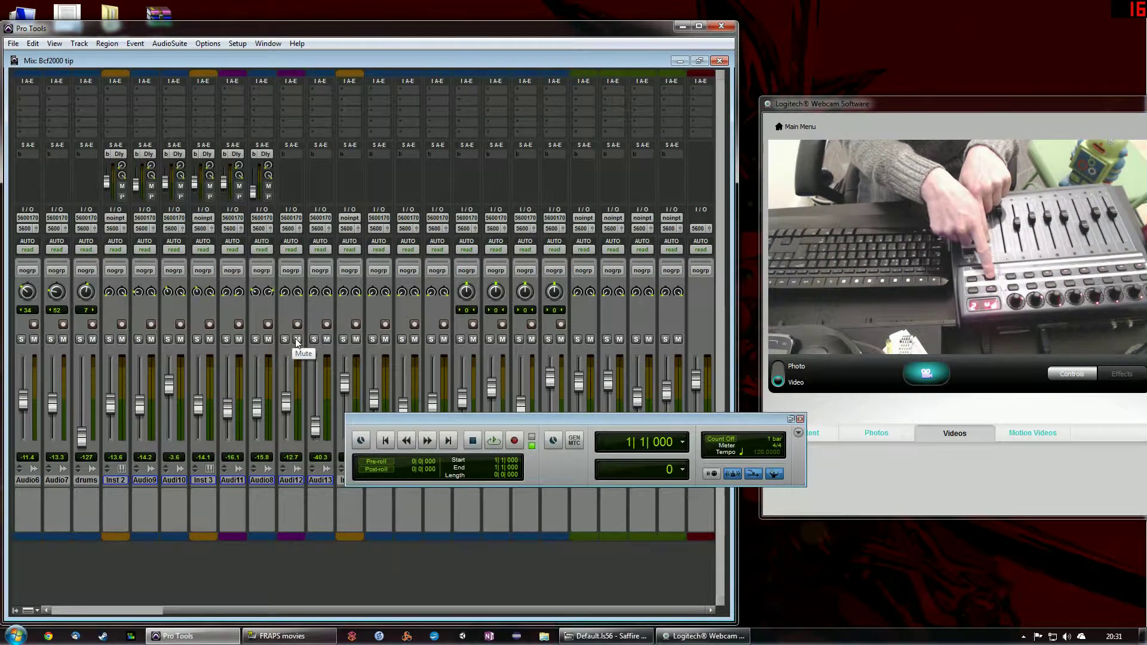
pyautogui.press('ctrl+KP_5')
pyautogui.press('ctrl+KP_5')
pyautogui.press('ctrl+KP_1')
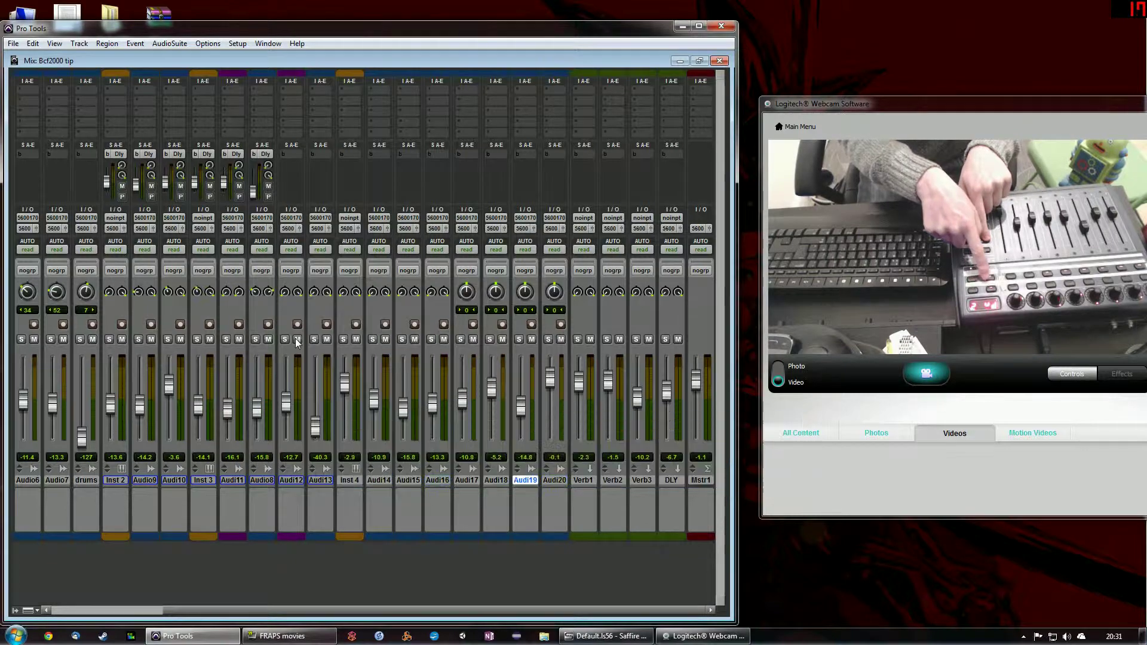
# Step: Toggle between the Edit and Mix windows several times, finishing on the mixer
pyautogui.hotkey('ctrl', '=')
pyautogui.hotkey('ctrl', '=')
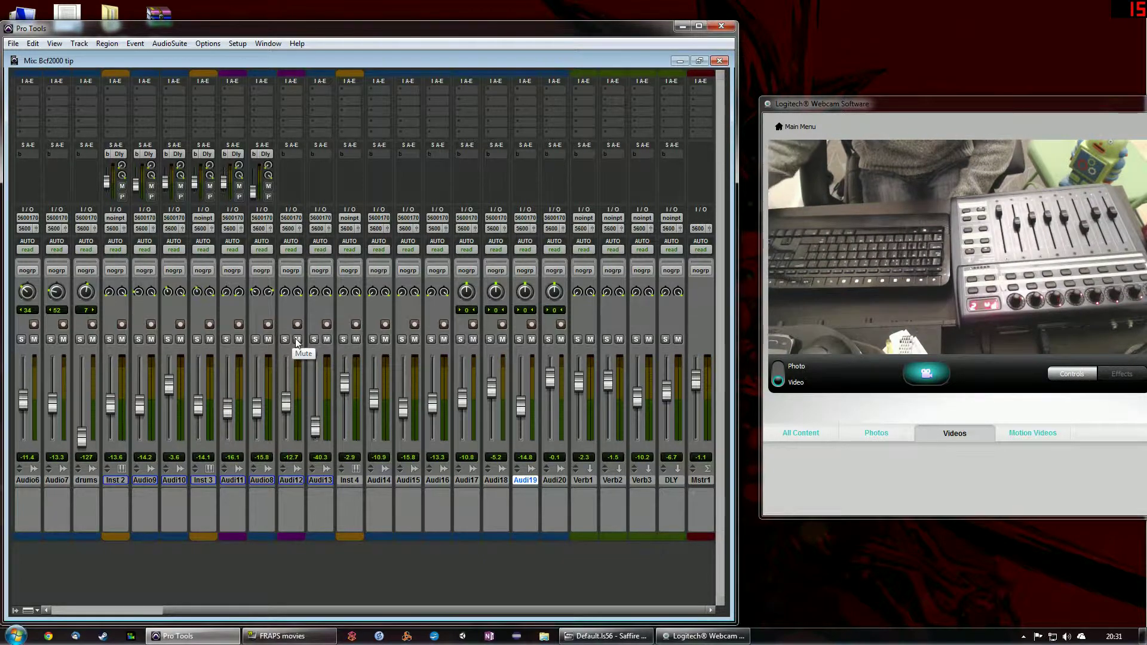
pyautogui.hotkey('ctrl', '=')
pyautogui.hotkey('ctrl', '=')
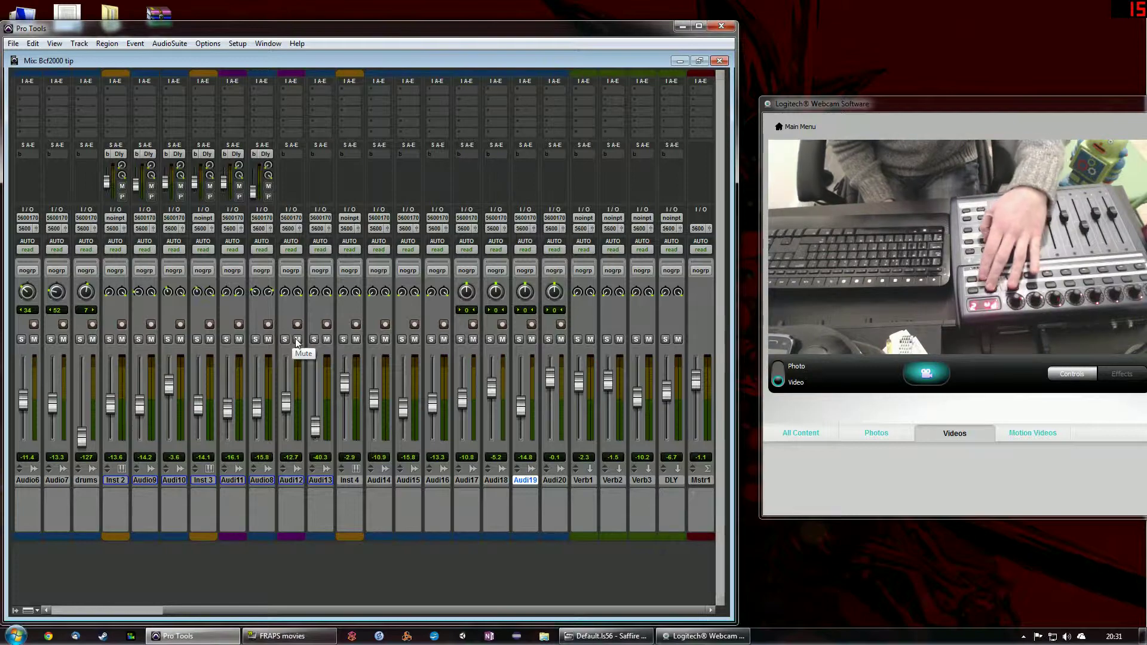
pyautogui.hotkey('ctrl', '=')
pyautogui.hotkey('ctrl', '=')
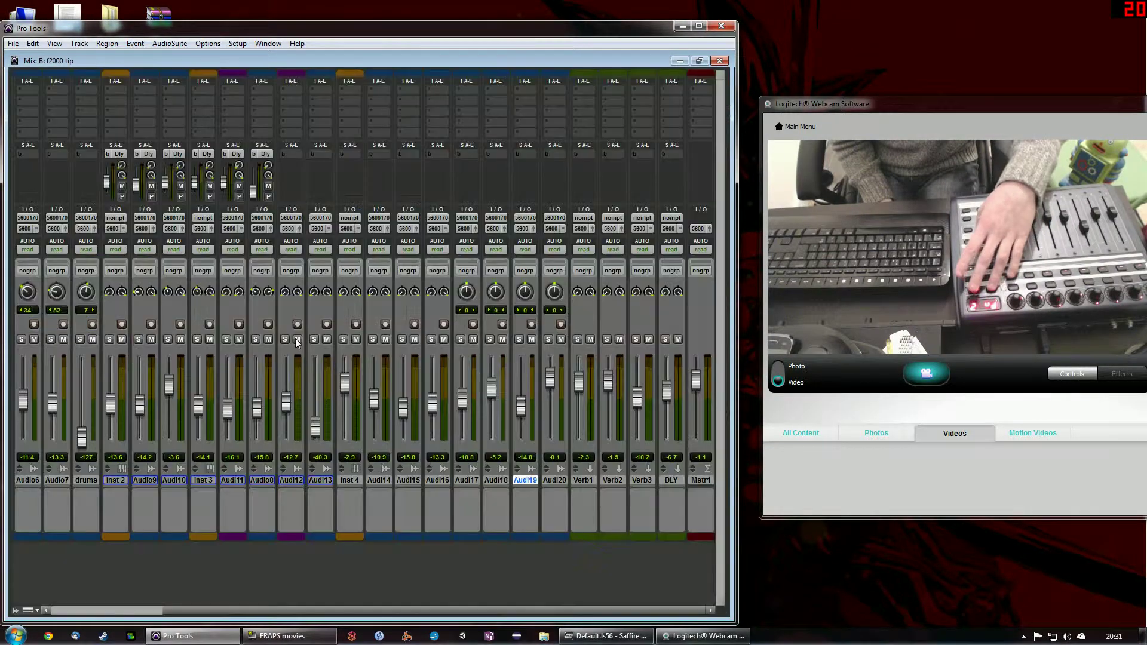
pyautogui.hotkey('ctrl', '=')
pyautogui.hotkey('ctrl', '=')
pyautogui.hotkey('ctrl', '=')
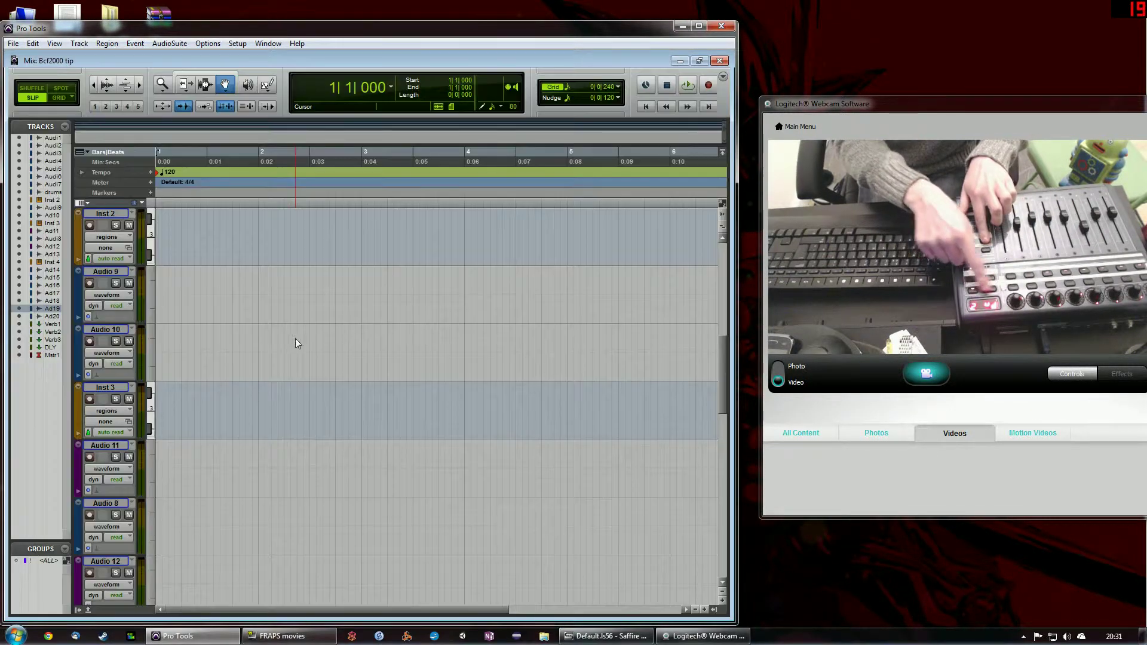
pyautogui.hotkey('ctrl', '=')
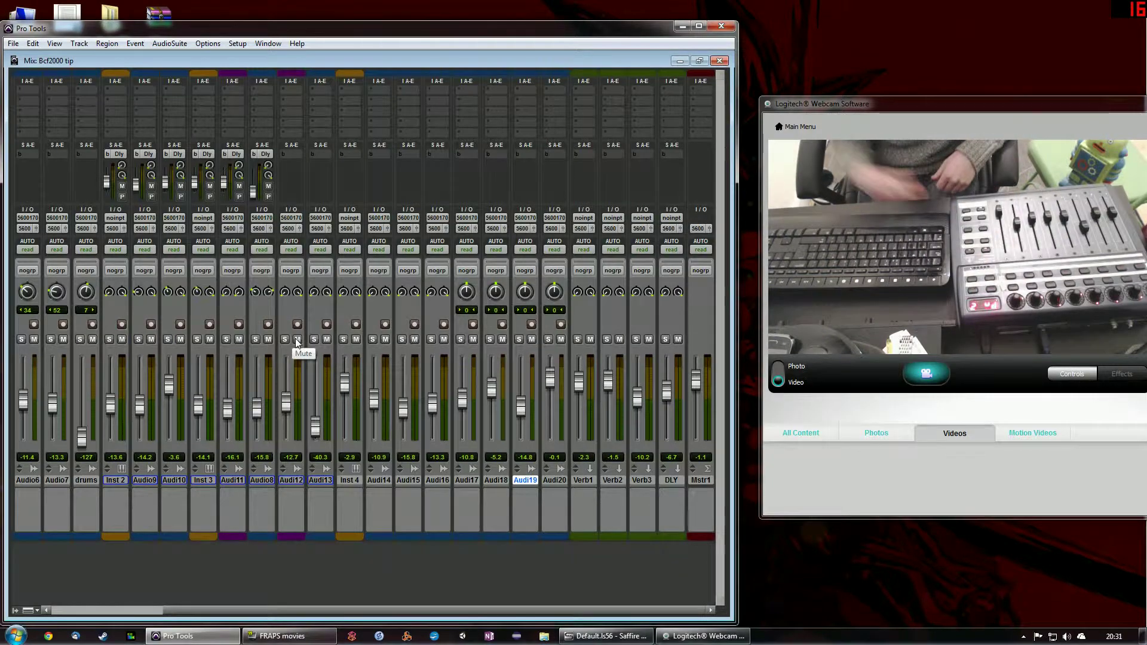
pyautogui.hotkey('ctrl', '=')
pyautogui.hotkey('ctrl', '=')
pyautogui.hotkey('ctrl', '=')
pyautogui.hotkey('ctrl', '=')
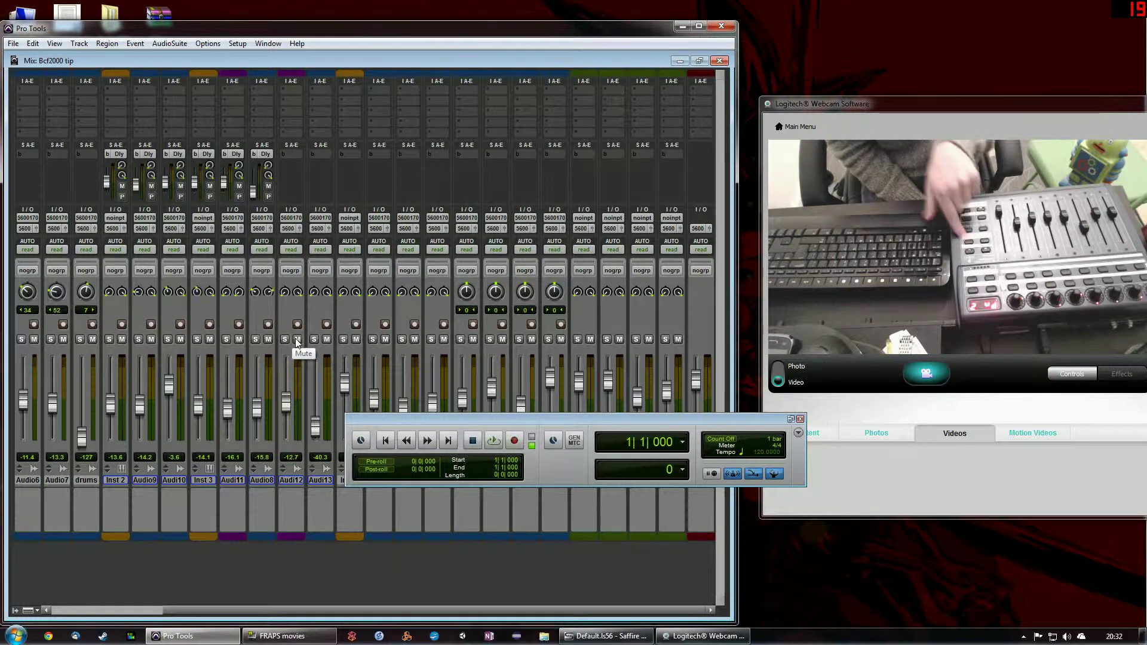
# Step: Switch to the Edit window and test playback from the session start
pyautogui.hotkey('ctrl', '=')
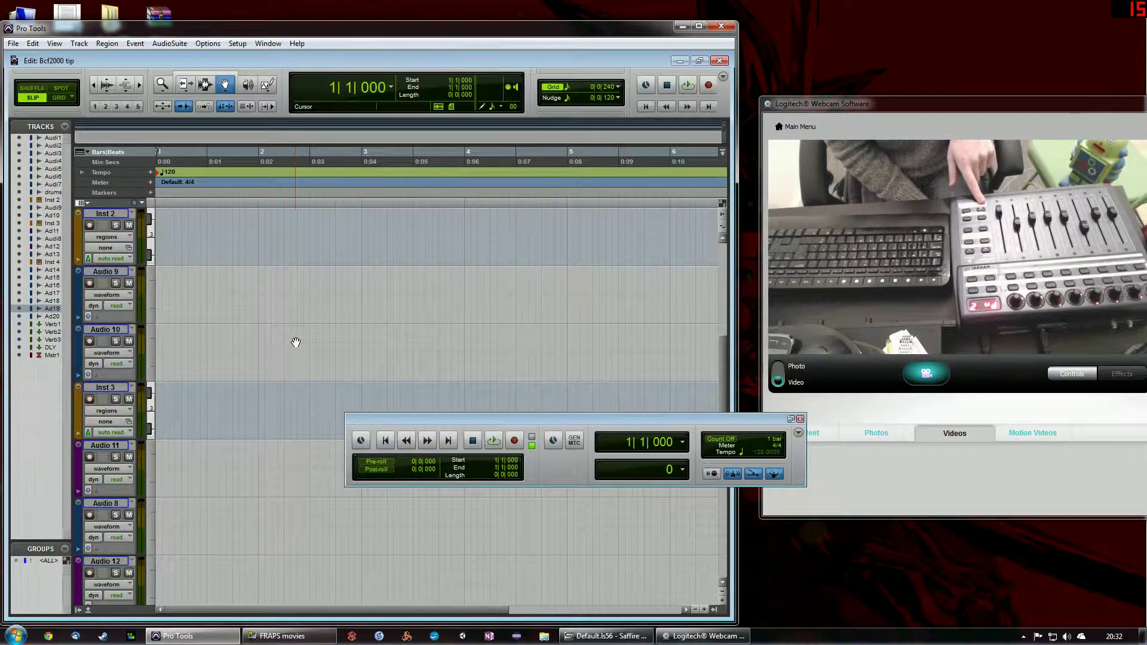
pyautogui.press('space')
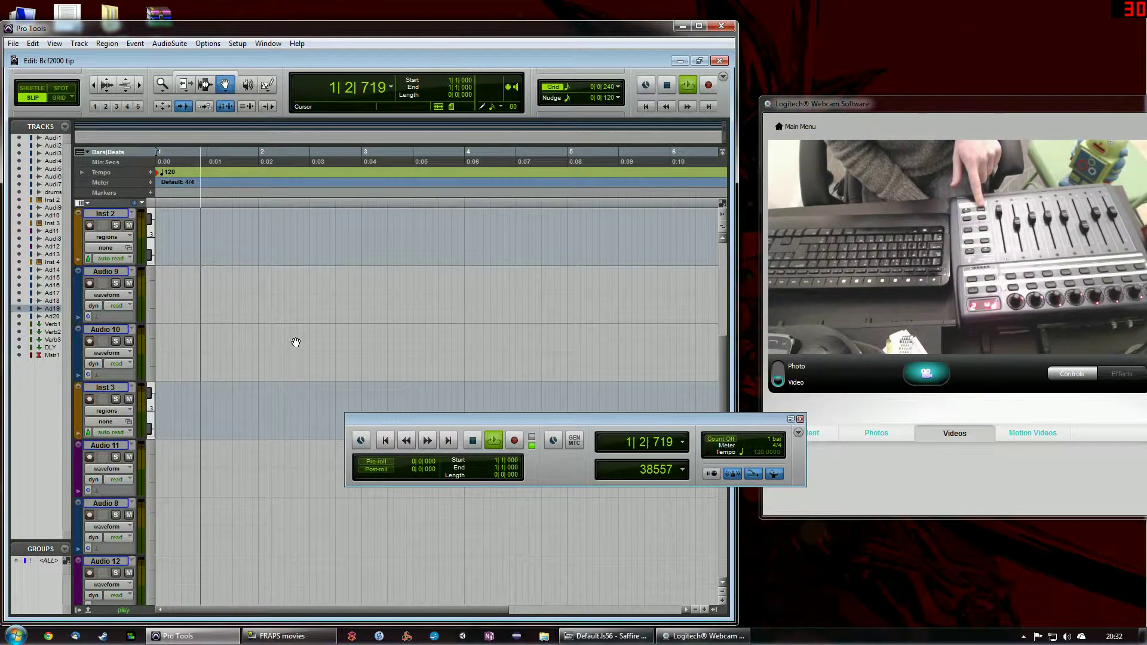
pyautogui.press('space')
pyautogui.press('space')
pyautogui.press('space')
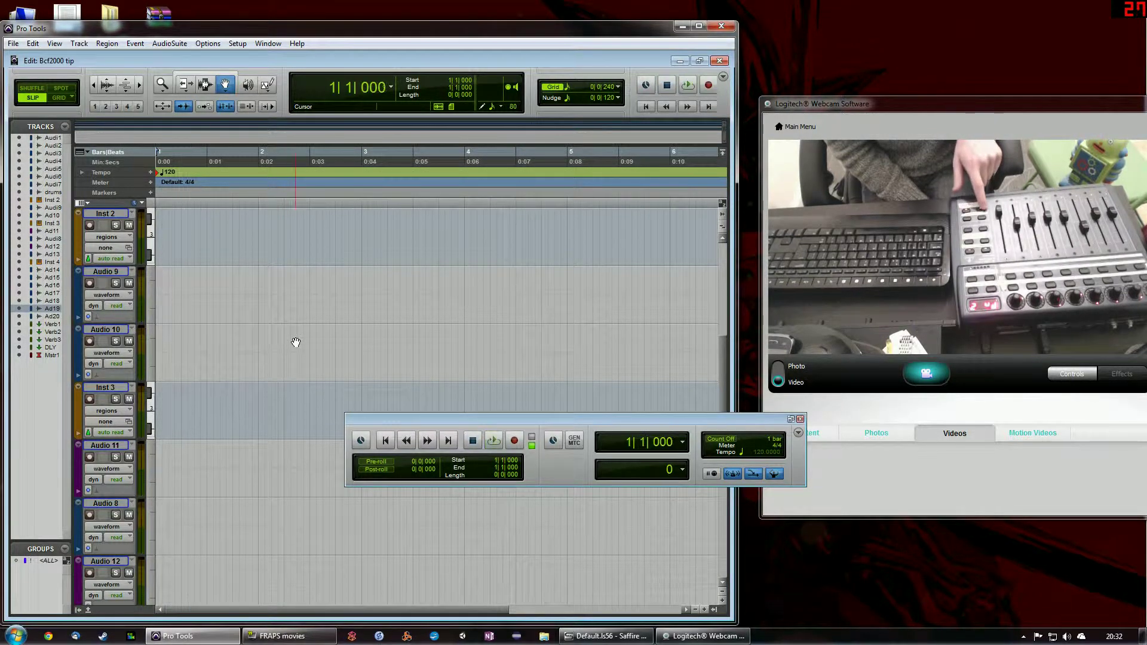
# Step: Record a take onto the armed Inst 3, Audio 11 and Audio 8 tracks, then enable QuickPunch
pyautogui.press('KP_3')
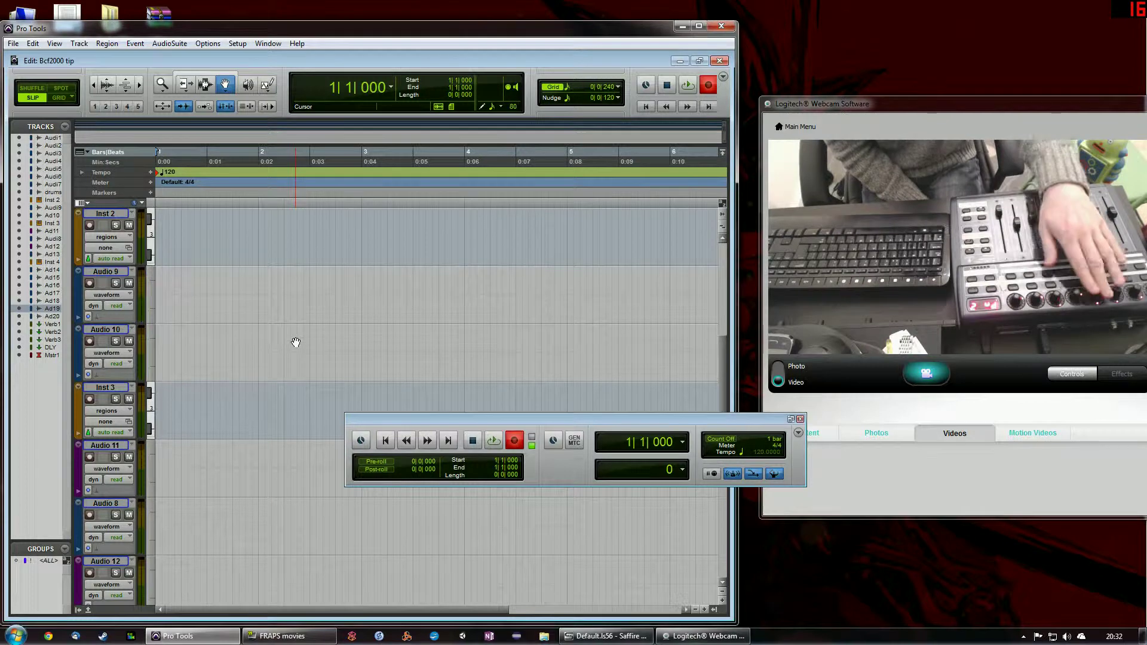
pyautogui.hotkey('shift', 'r')
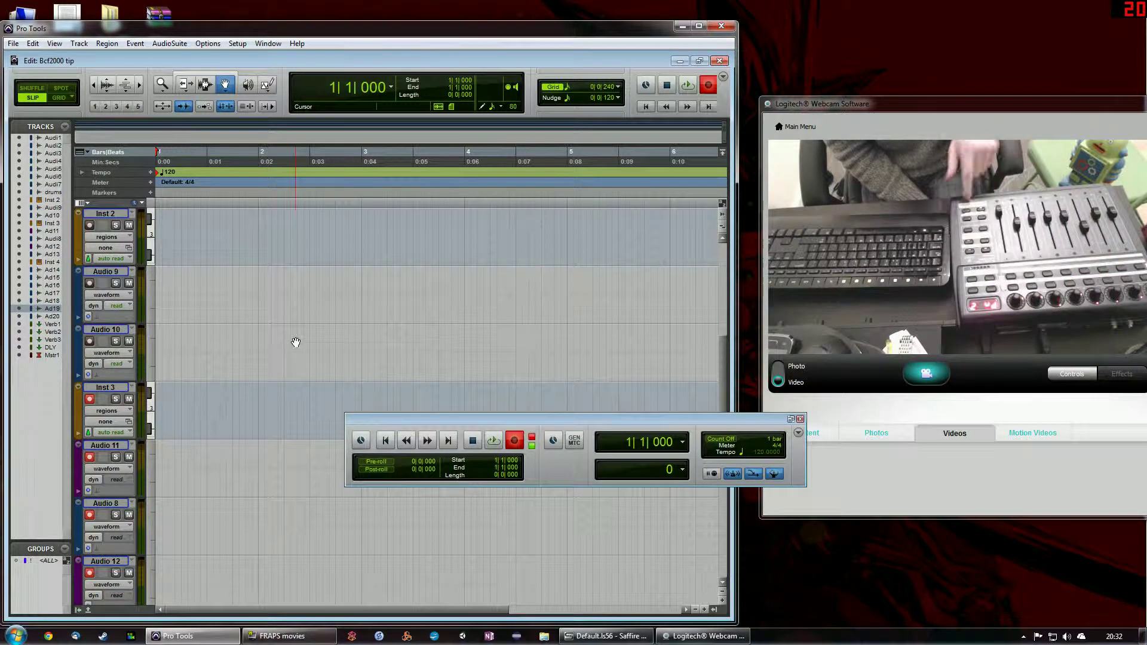
pyautogui.hotkey('ctrl', 'alt', 'space')
pyautogui.press('space')
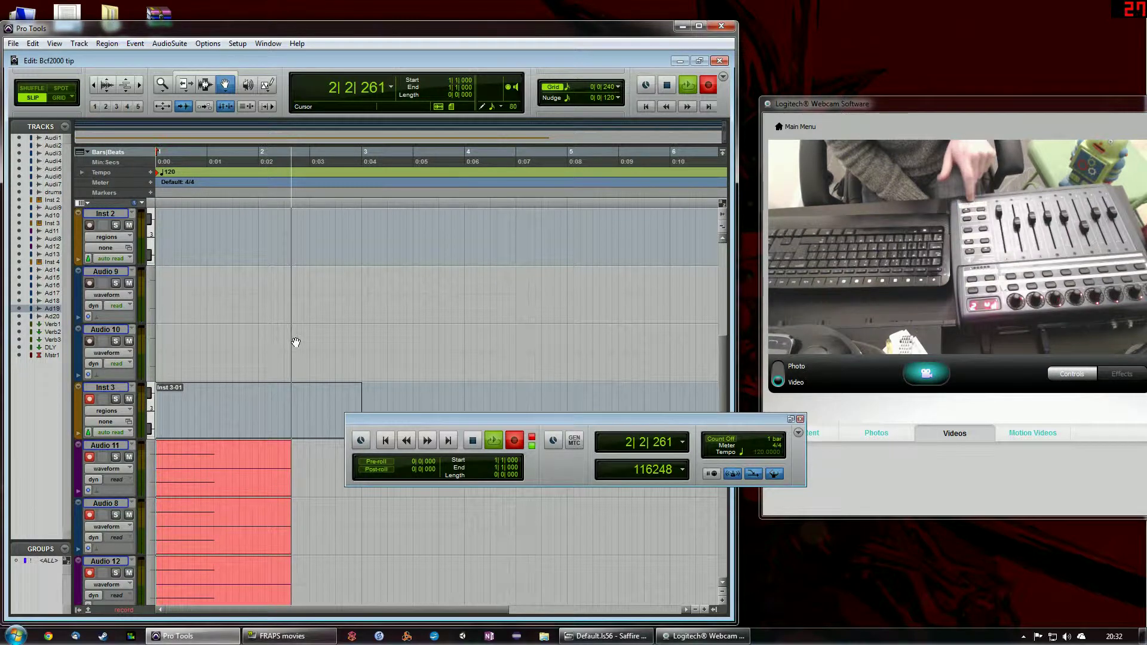
pyautogui.press('space')
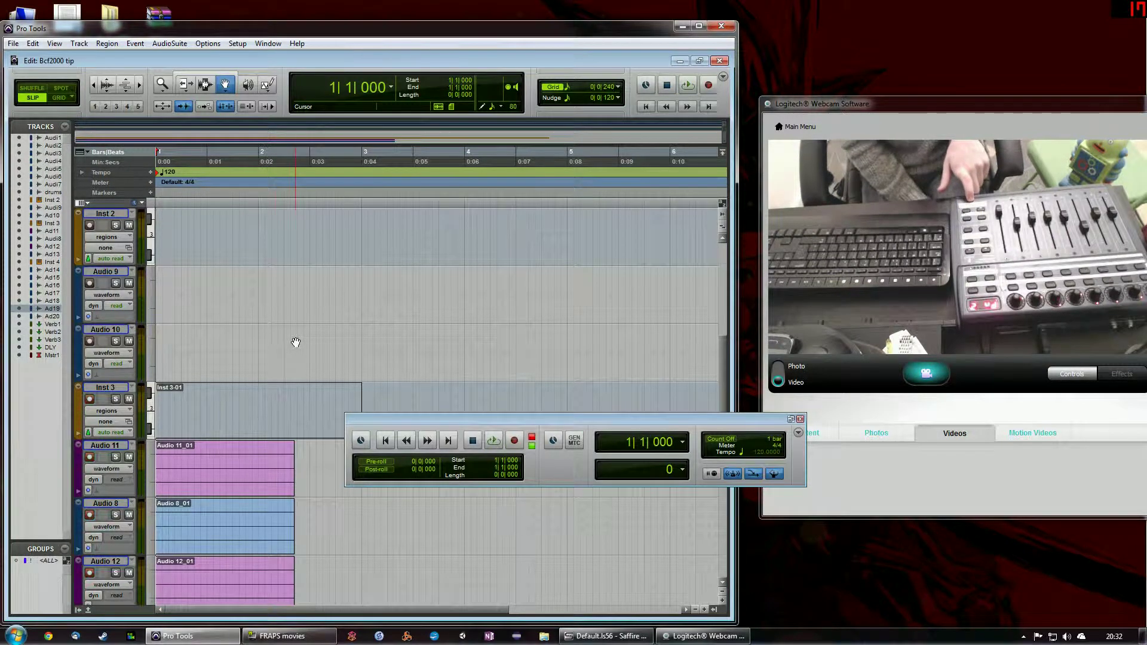
pyautogui.hotkey('ctrl', 'shift', 'p')
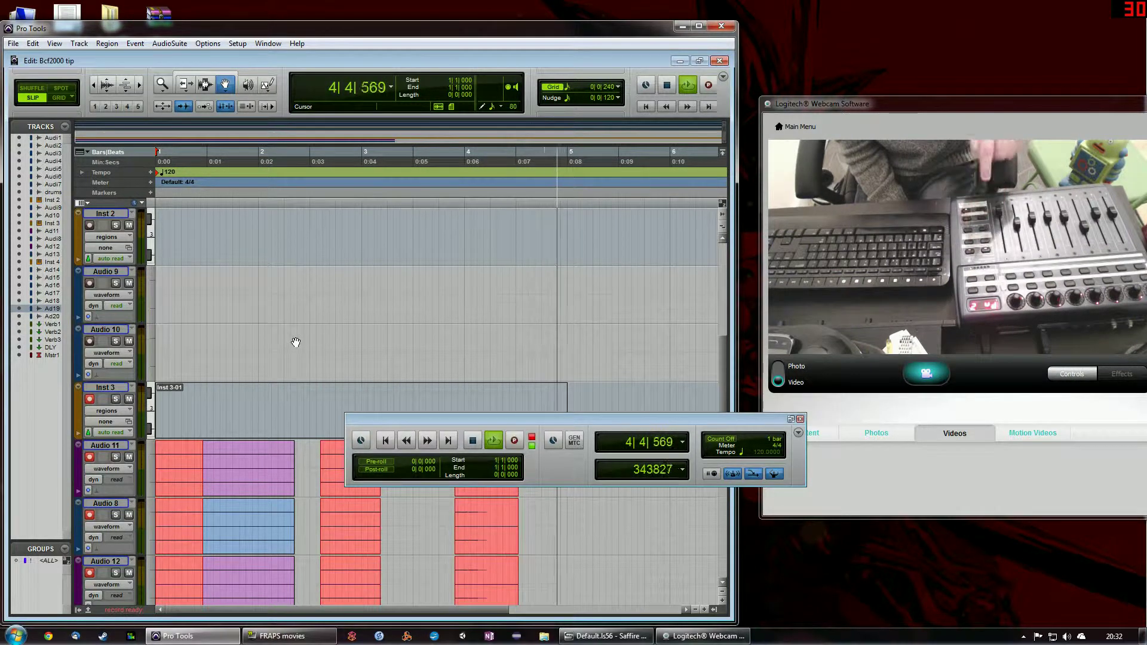
# Step: Stop the QuickPunch pass, keeping new takes such as Audio 8_02-02 and Audio 8_02-03
pyautogui.press('space')
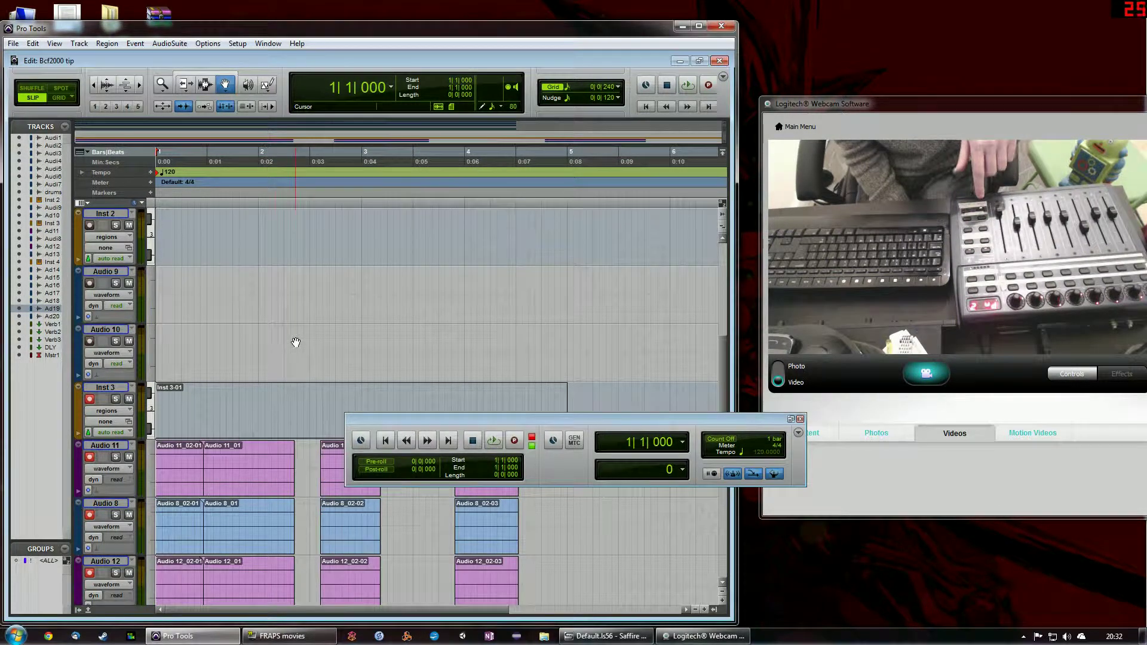